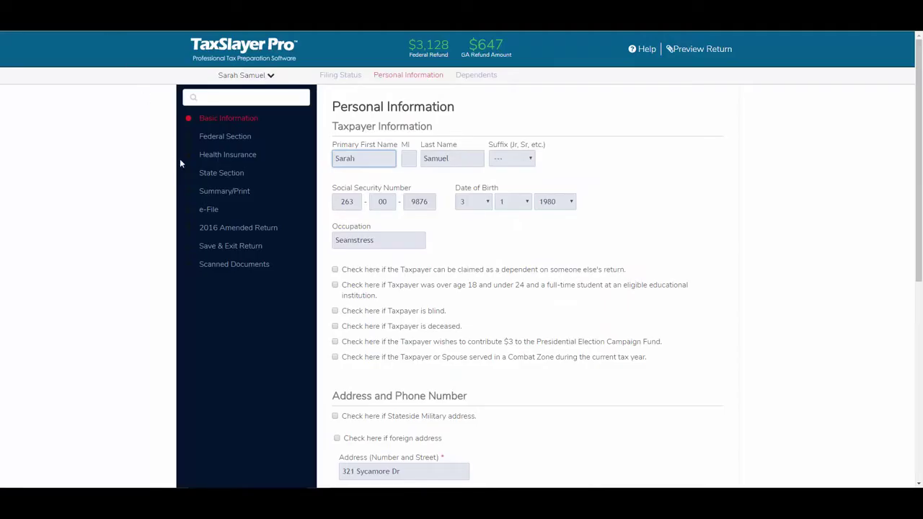
Open the 2016 amended return's Form 1040X page for the amounts originally filed.
left_click(224, 231)
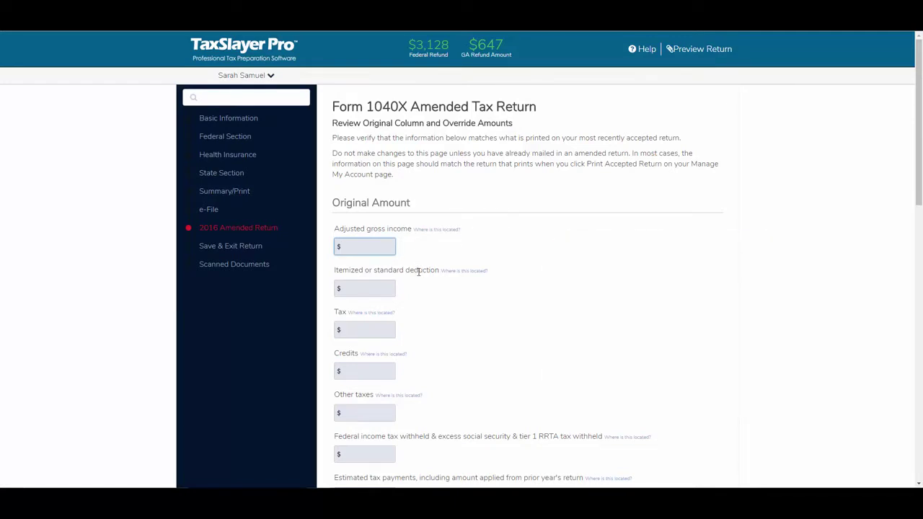
scroll(423, 297, "down", 3)
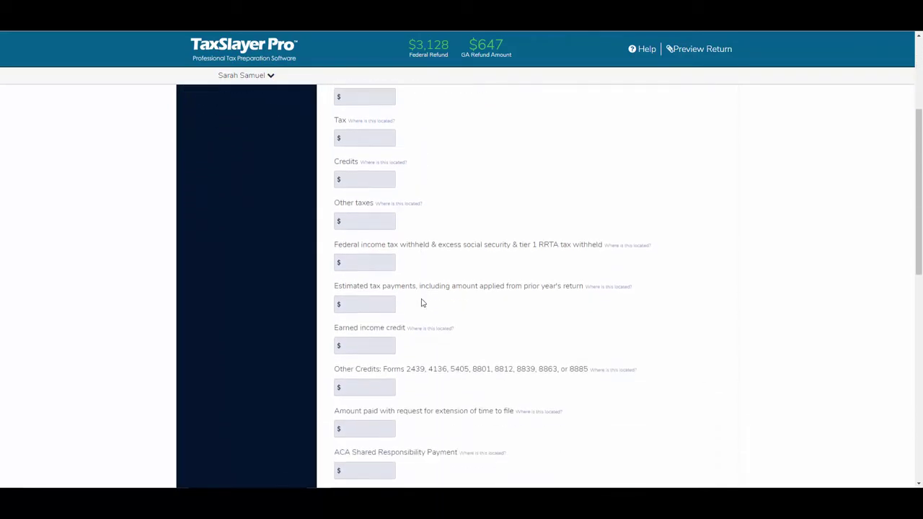
scroll(423, 303, "down", 1)
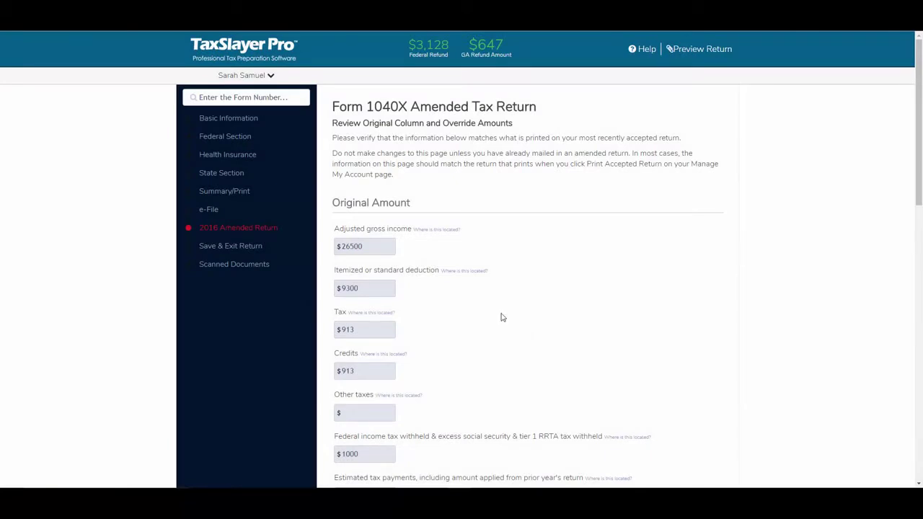
Review the original adjusted gross income, deduction, tax, credits and federal income tax withheld on Form 1040X.
left_click(349, 249)
left_click(351, 264)
left_click(364, 249)
left_click(367, 286)
left_click(346, 302)
left_click(351, 330)
scroll(349, 337, "down", 1)
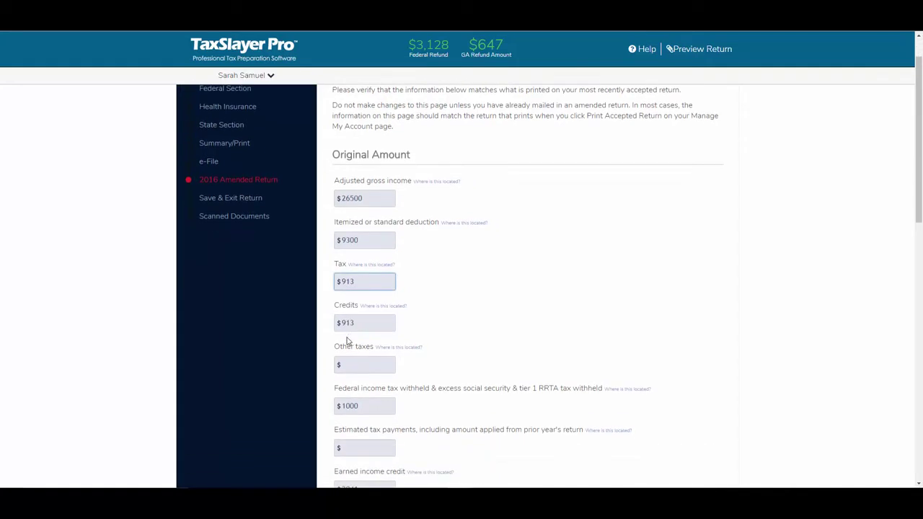
left_click(349, 331)
left_click(360, 284)
left_click(367, 363)
scroll(366, 363, "down", 2)
left_click(345, 315)
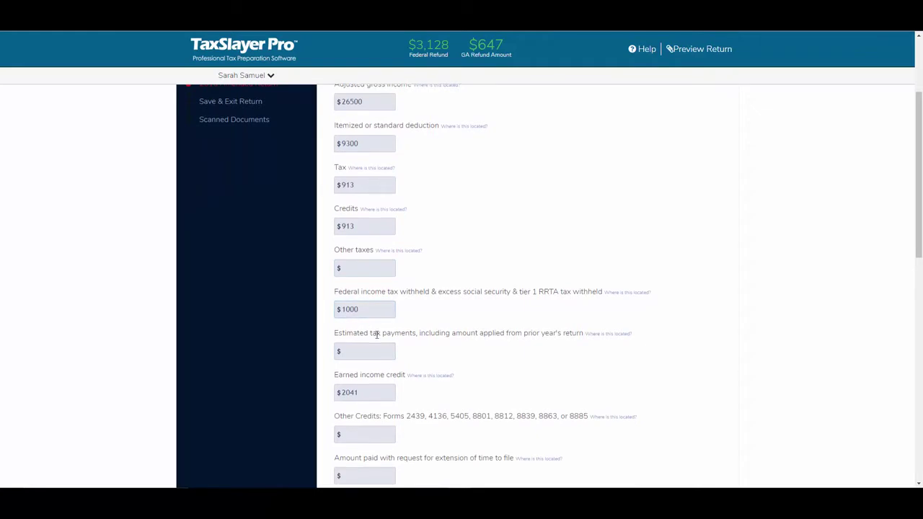
Check the original earned income credit and overpayment amounts on Form 1040X.
scroll(363, 315, "down", 1)
left_click(345, 353)
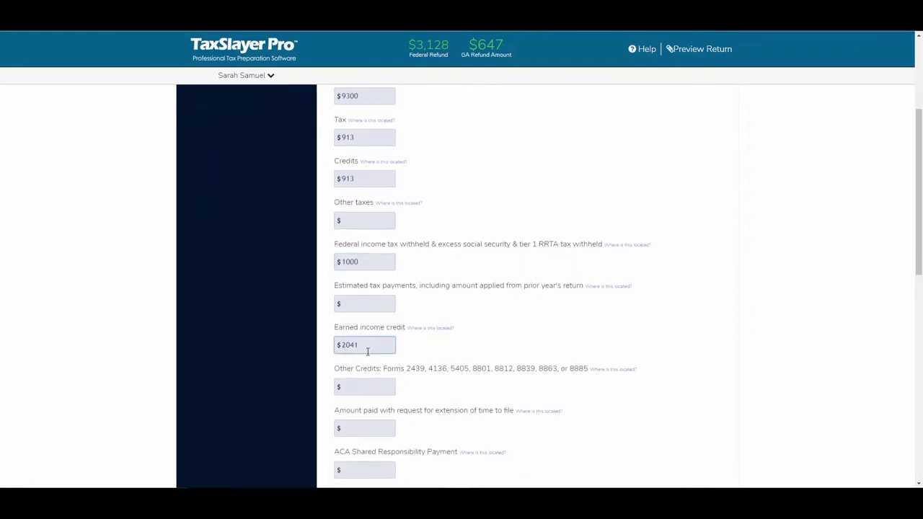
scroll(369, 352, "down", 1)
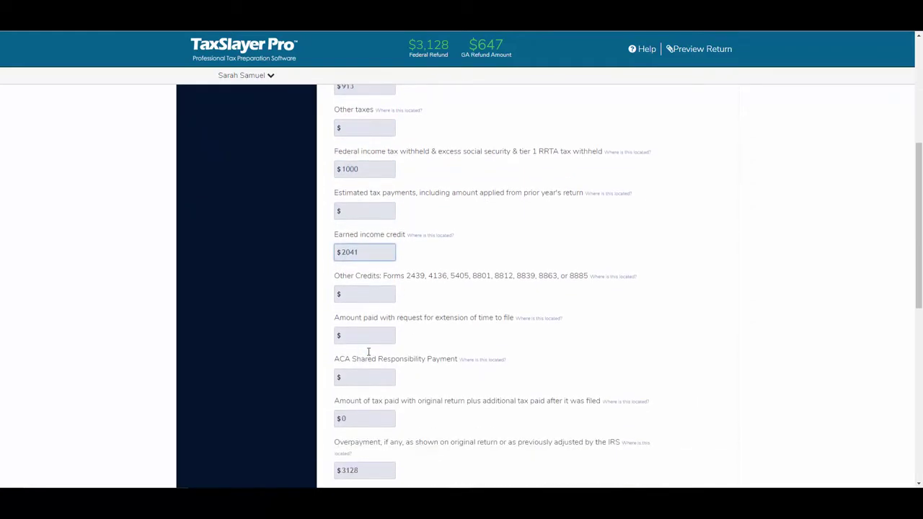
scroll(369, 352, "down", 4)
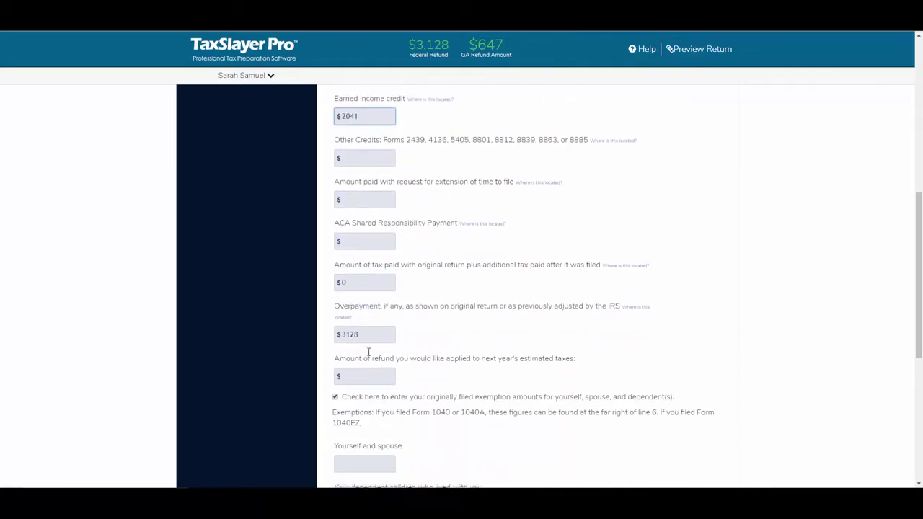
left_click(342, 330)
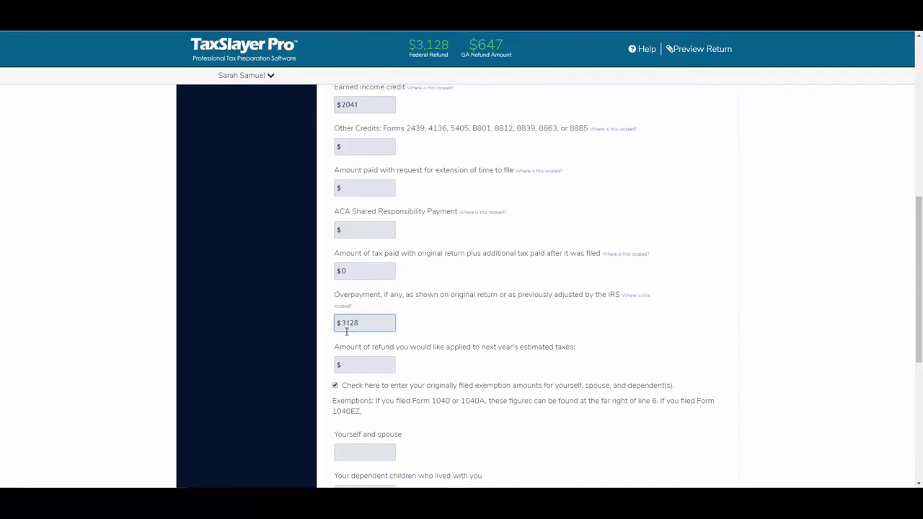
left_click(360, 336)
scroll(368, 337, "up", 6)
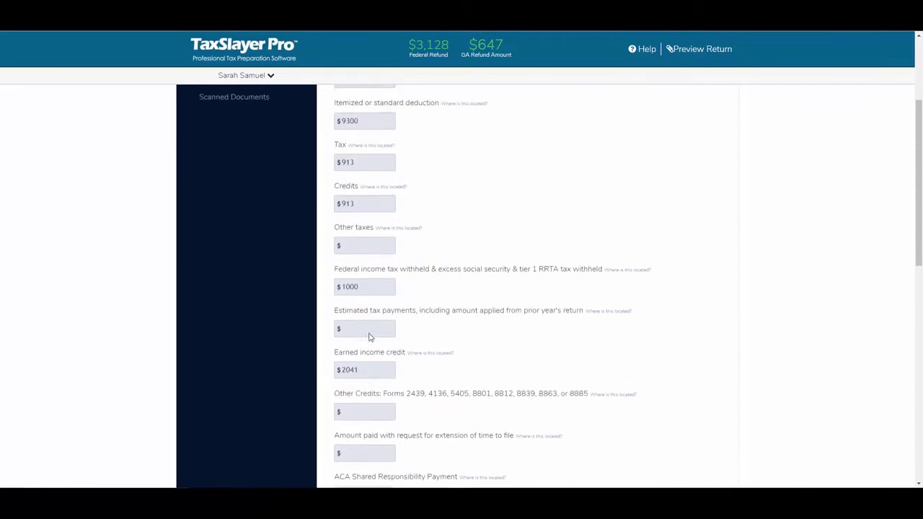
scroll(368, 337, "up", 2)
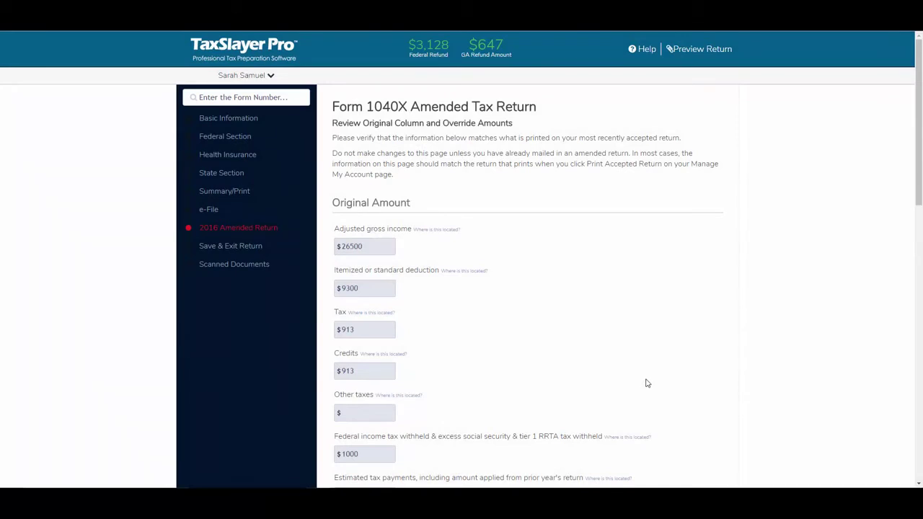
Submit the original return amounts and go on to the Form 1040X amended return menu.
scroll(646, 386, "down", 2)
scroll(647, 383, "down", 8)
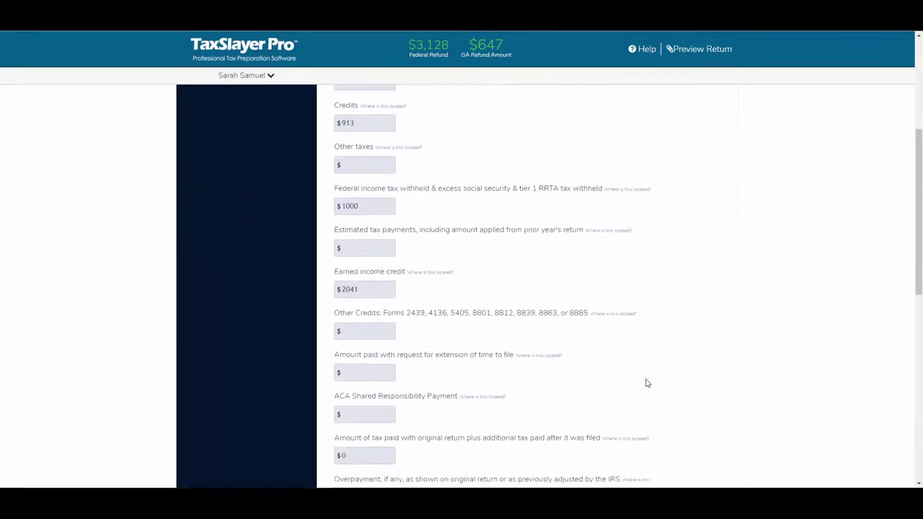
scroll(647, 383, "down", 3)
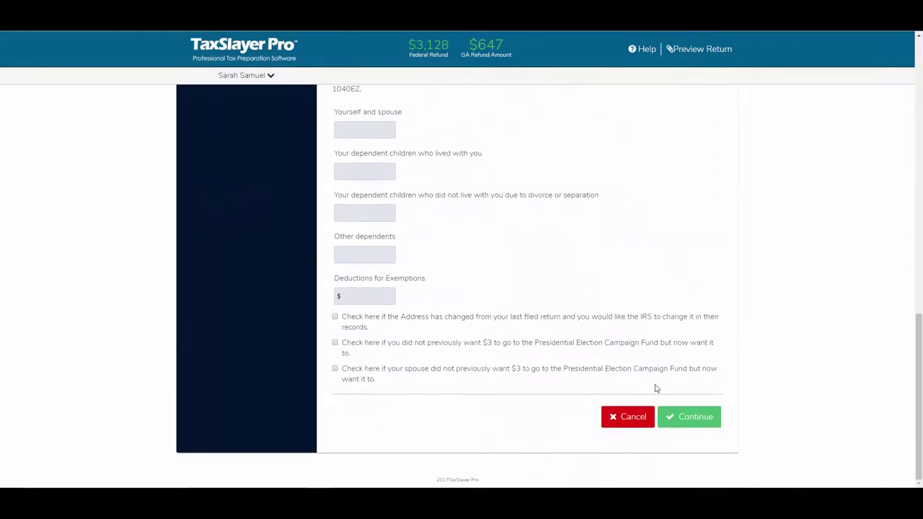
left_click(683, 419)
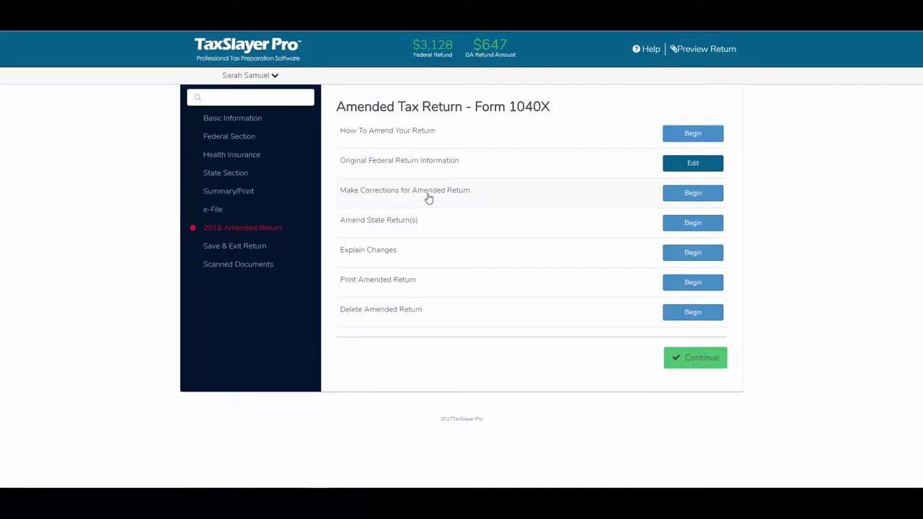
Start making corrections for the amended return and open the Wages and Salaries Form W-2 list.
left_click(685, 199)
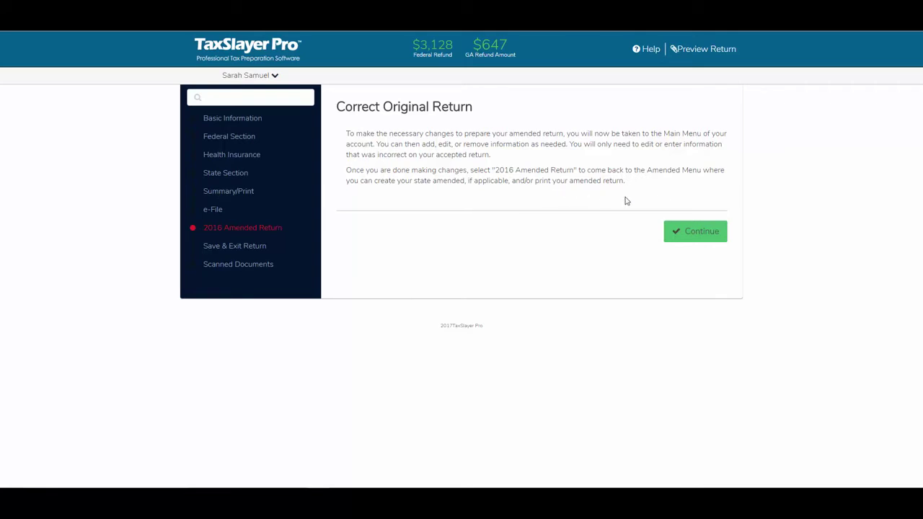
left_click(687, 238)
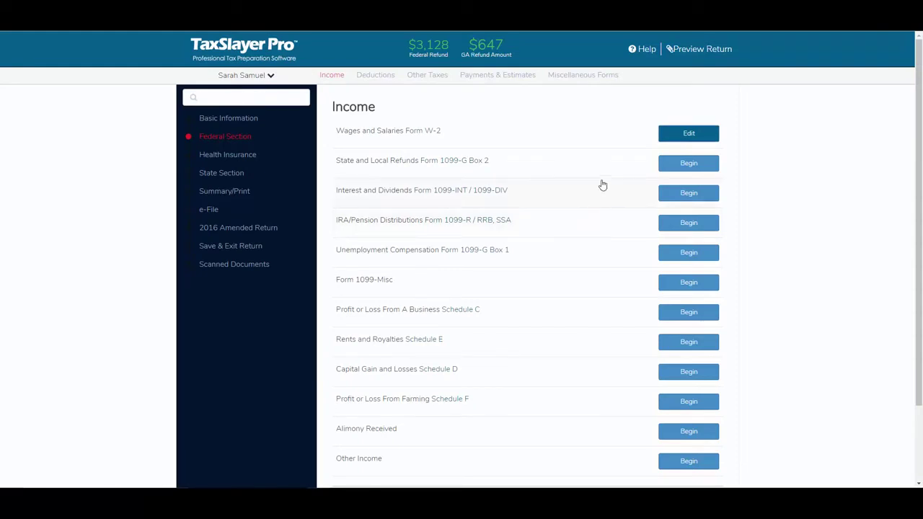
left_click(670, 137)
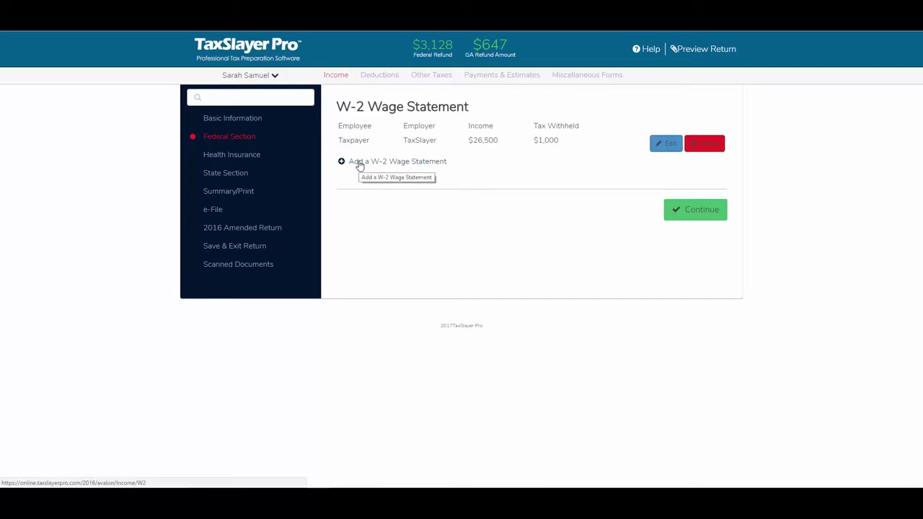
Add a taxpayer W-2 from employer TaxSlayer with $1500 wages and $400 federal tax withheld, and save it.
left_click(359, 163)
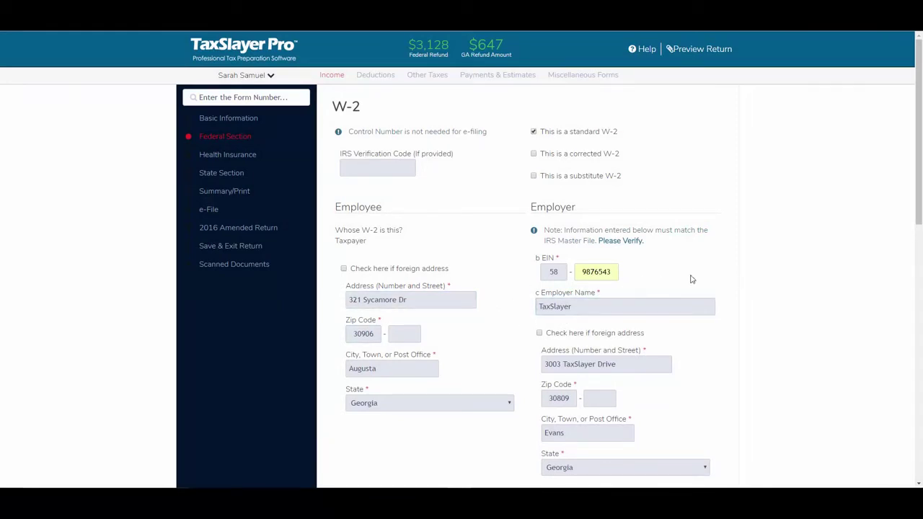
scroll(699, 278, "down", 3)
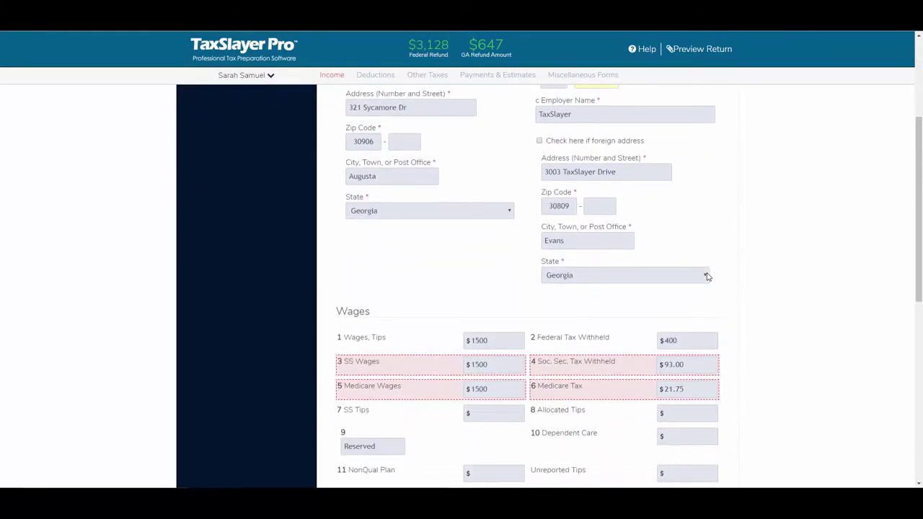
scroll(708, 277, "down", 1)
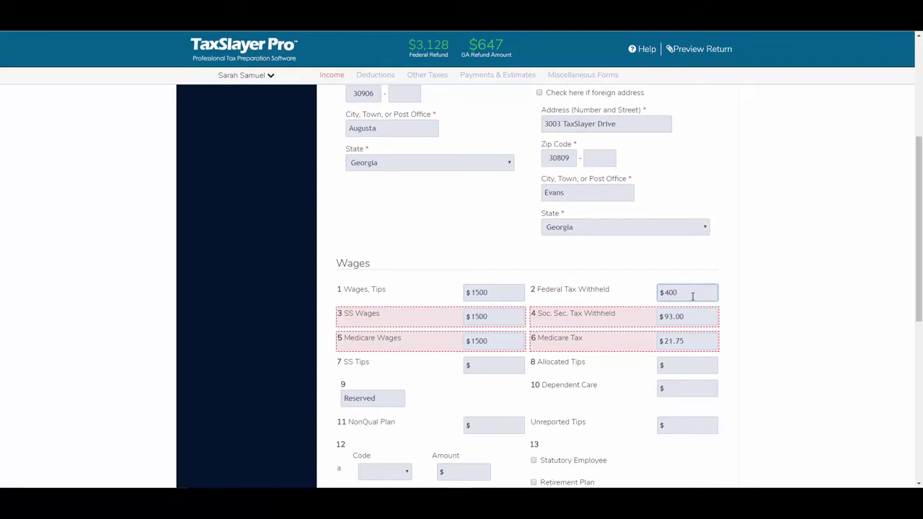
scroll(785, 289, "down", 4)
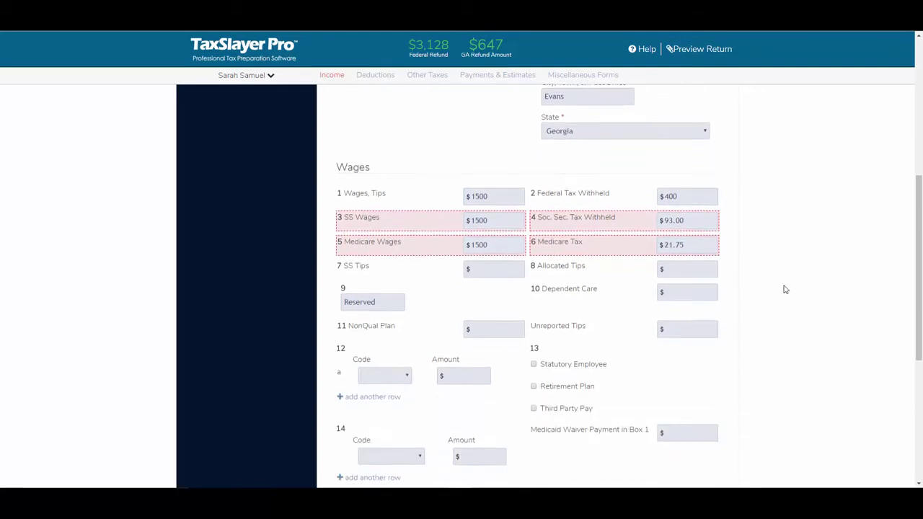
scroll(785, 289, "down", 2)
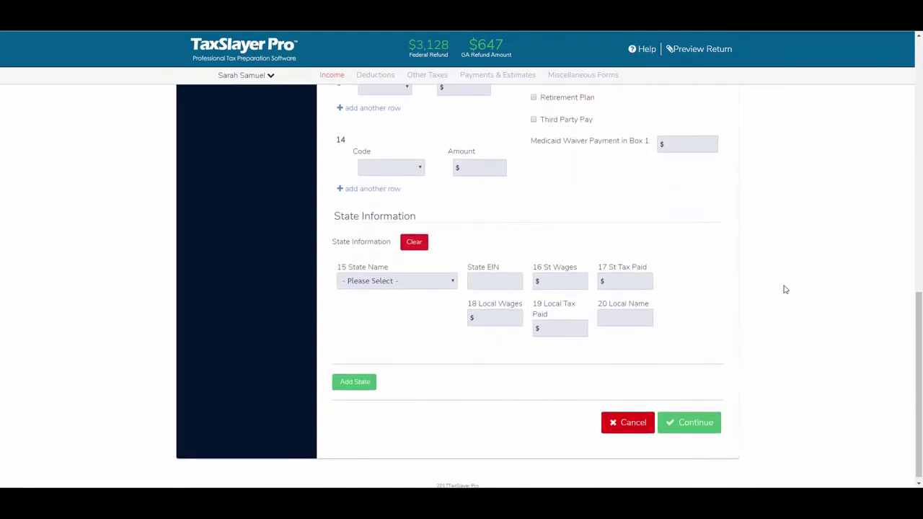
left_click(675, 424)
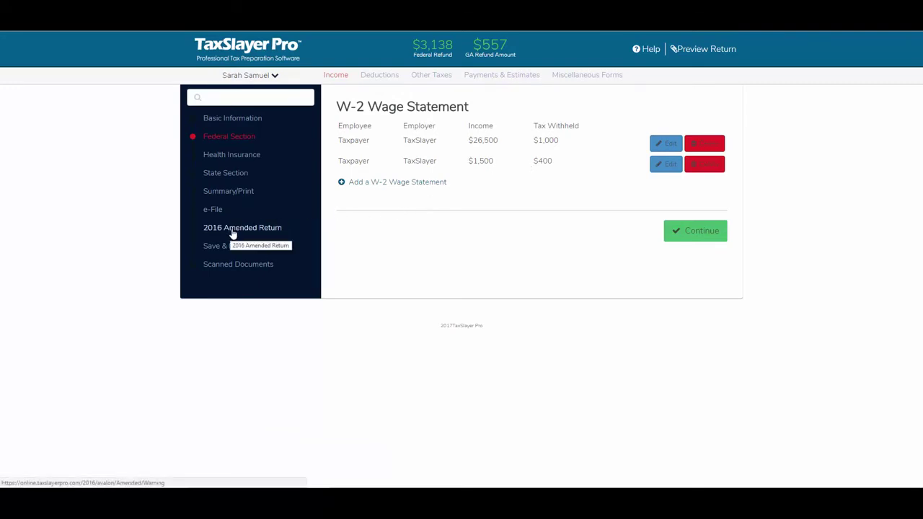
Go back to the 2016 amended return and save "Added a W2" as the explanation of changes.
left_click(267, 228)
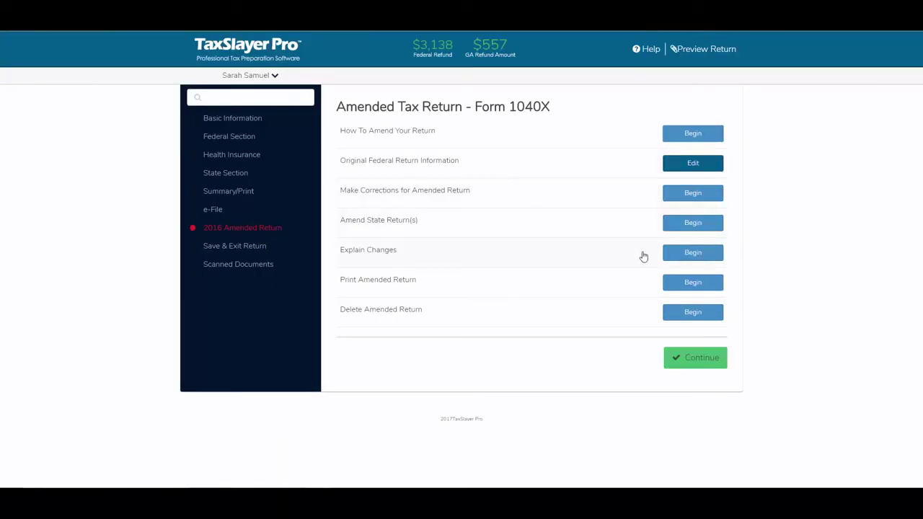
left_click(690, 254)
left_click(470, 177)
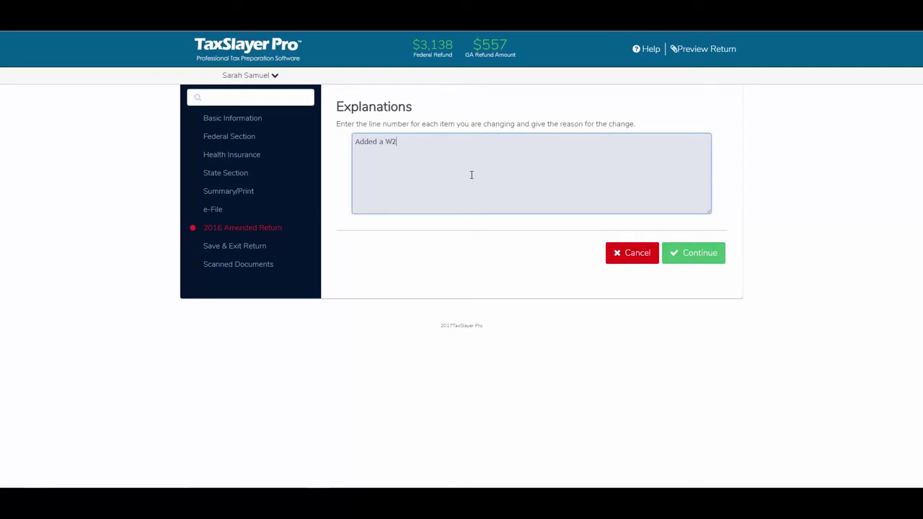
left_click(674, 260)
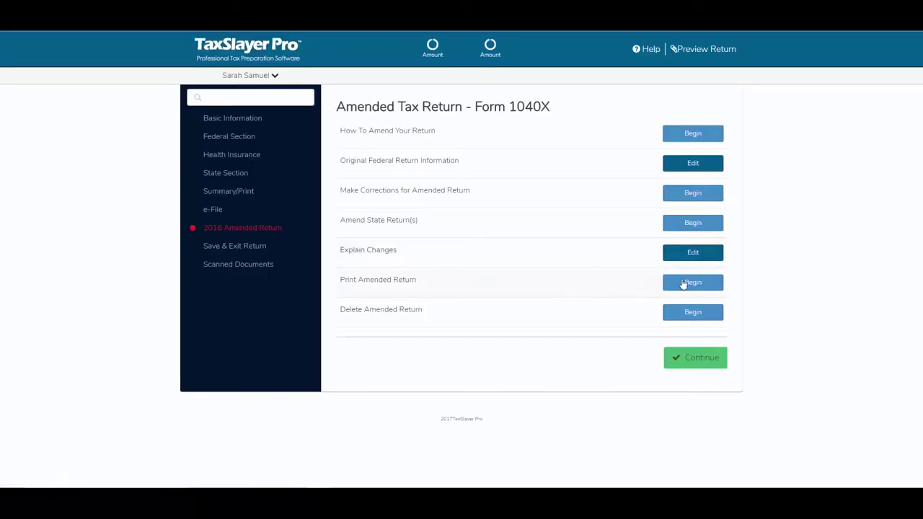
Generate the printed amended return and examine the original, net change and correct amounts on Form 1040X.
left_click(683, 283)
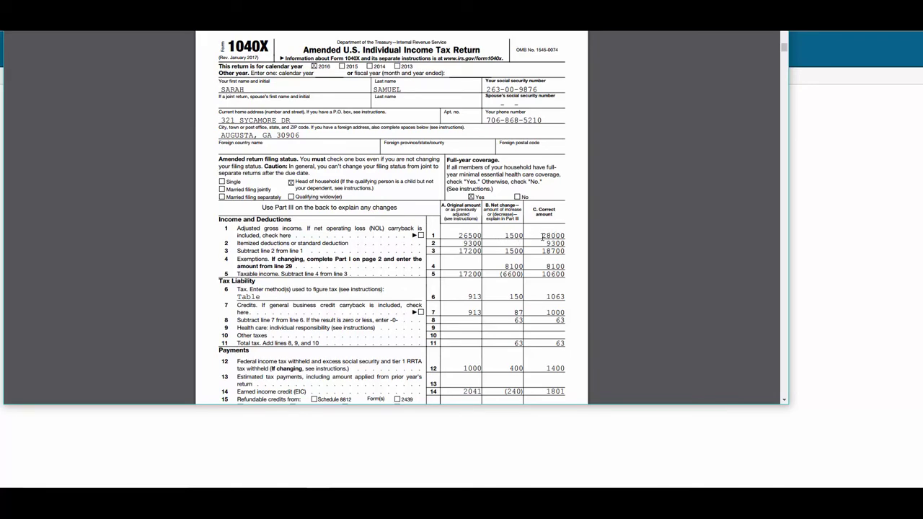
scroll(551, 243, "down", 2)
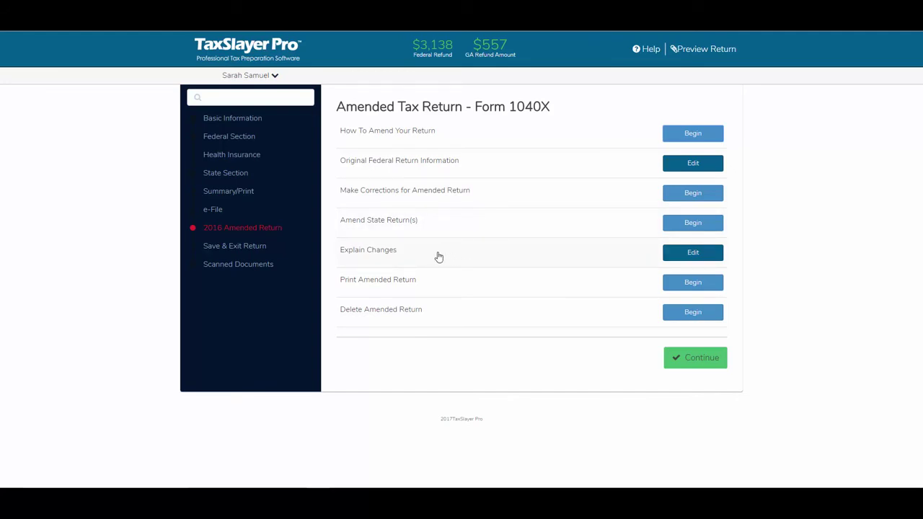
Look up where the adjusted gross income is located on the original federal return, and go back to the amended return menu.
left_click(385, 164)
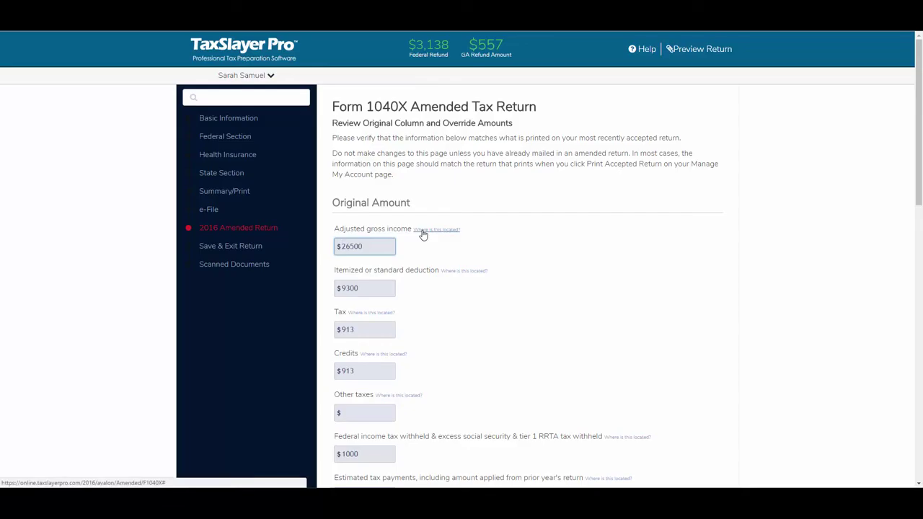
left_click(424, 231)
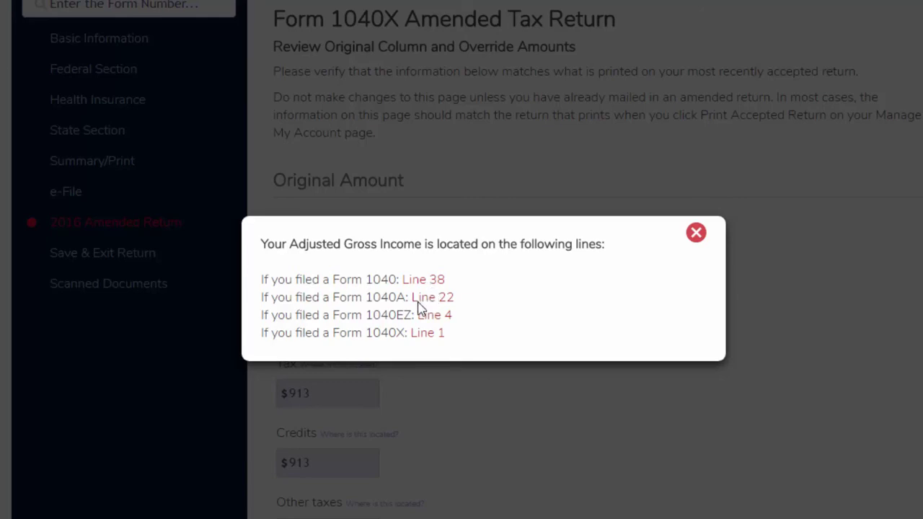
left_click(696, 233)
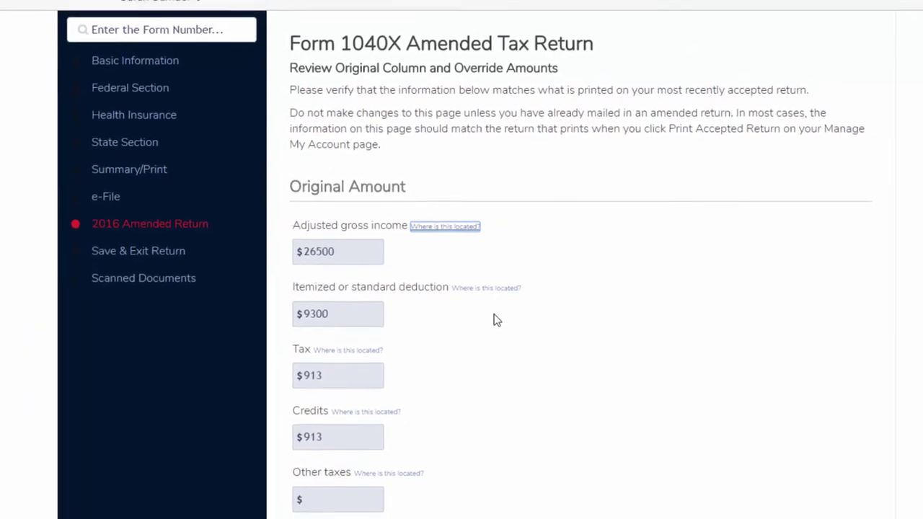
left_click(152, 224)
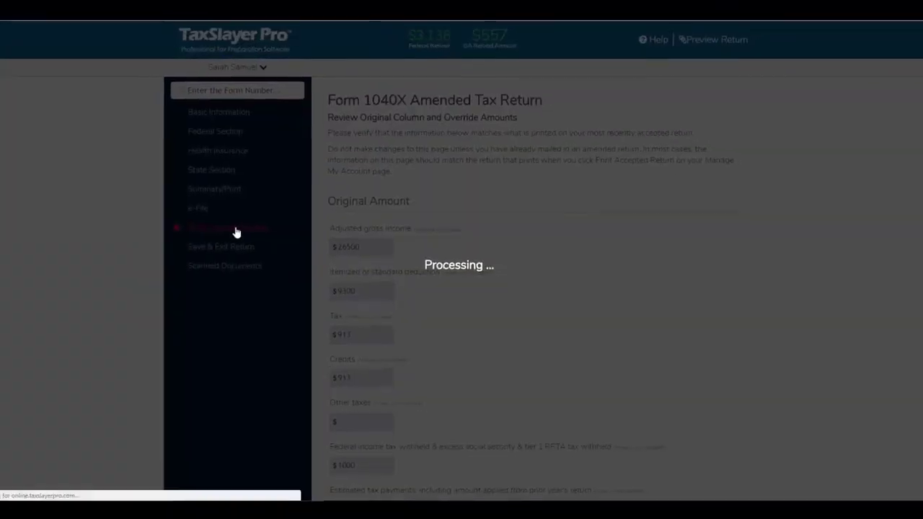